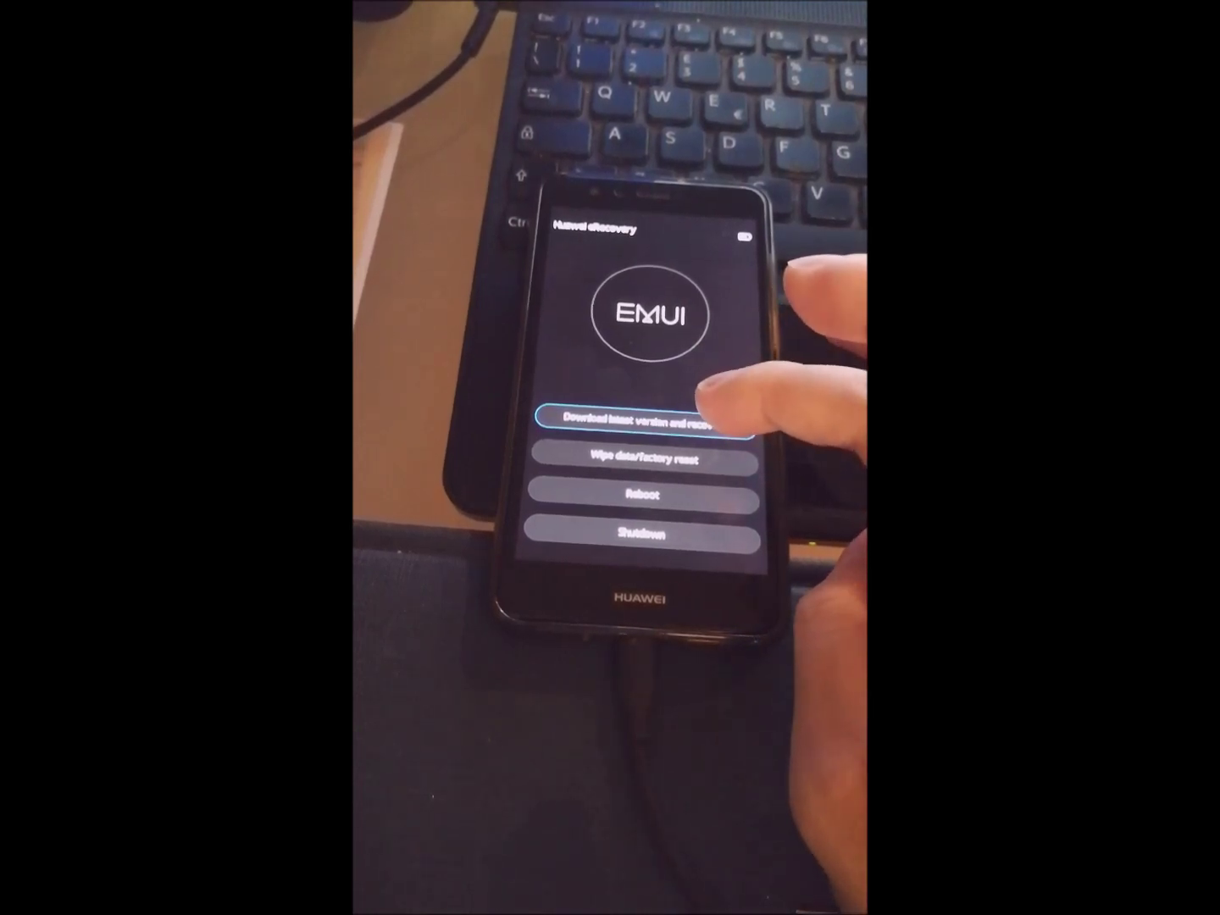
Choose 'Download latest version and recovery' and confirm to start the Wi-Fi system restore.
{"action": "left_click", "coordinate": [667, 422]}
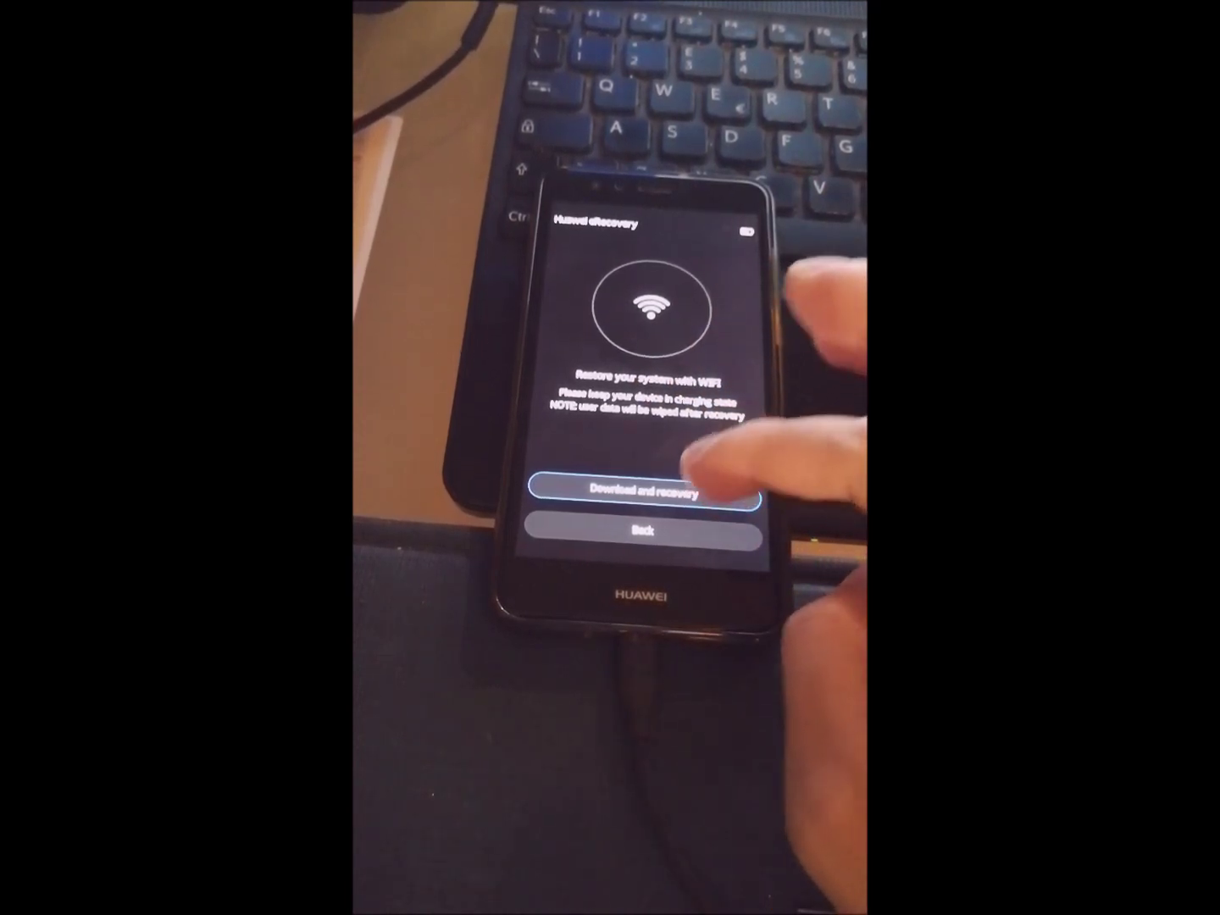
{"action": "left_click", "coordinate": [667, 490]}
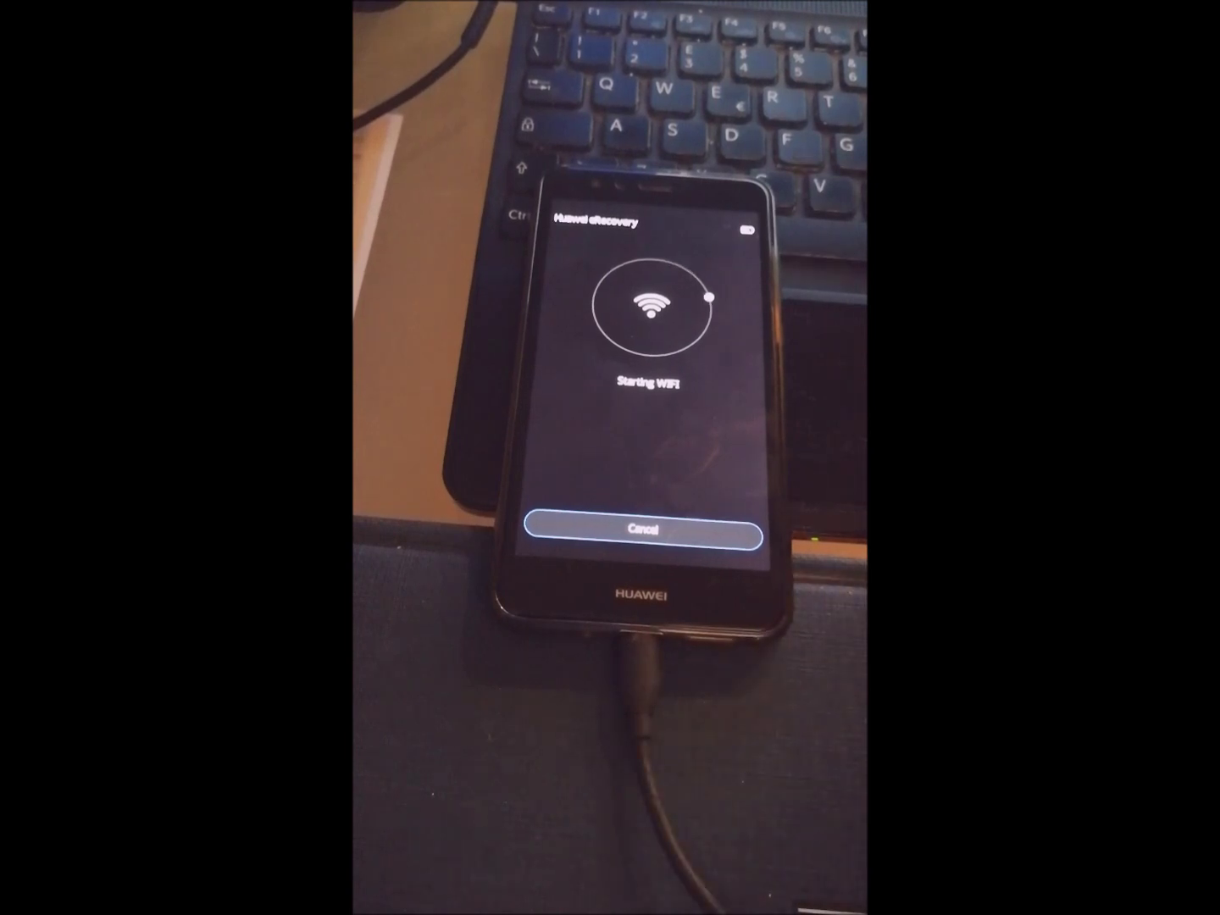